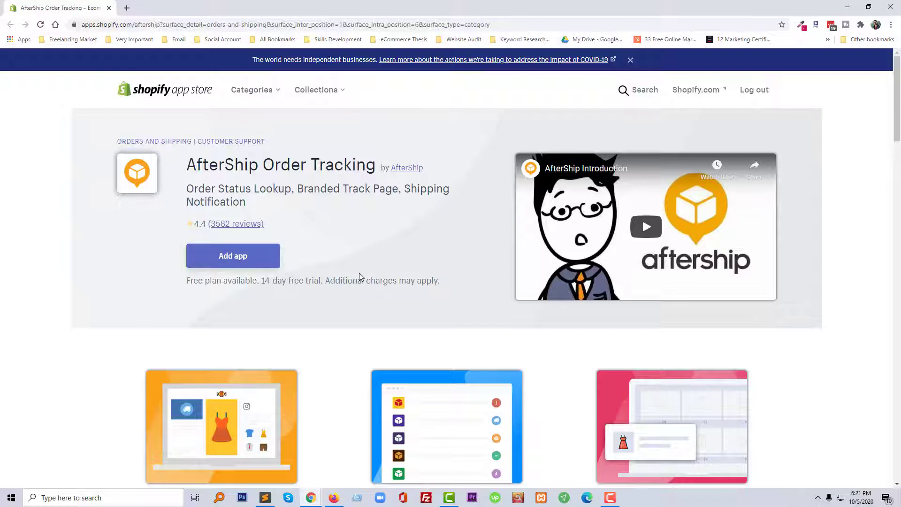
# Step: Expand AfterShip's full description and highlight its 30,000 sellers figure
pyautogui.scroll(-5, 363, 278)
pyautogui.scroll(-6, 366, 291)
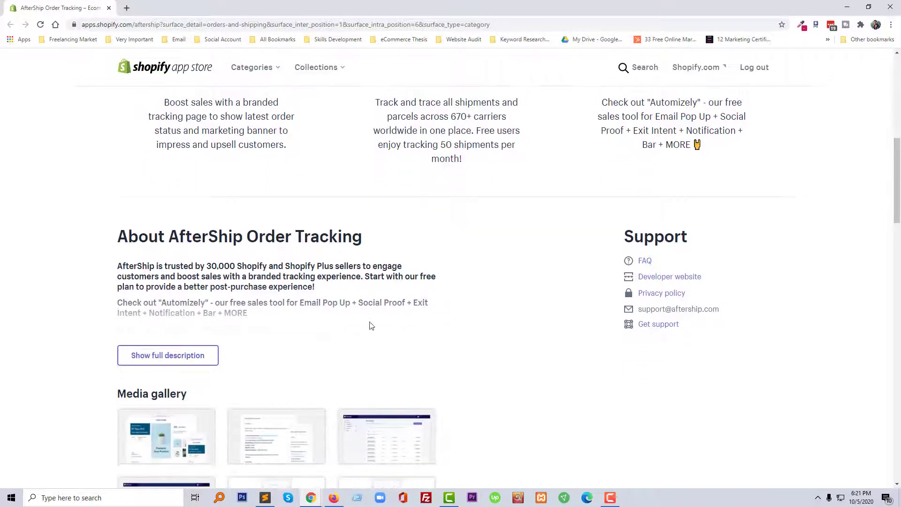
pyautogui.scroll(-1, 176, 271)
pyautogui.click(183, 220)
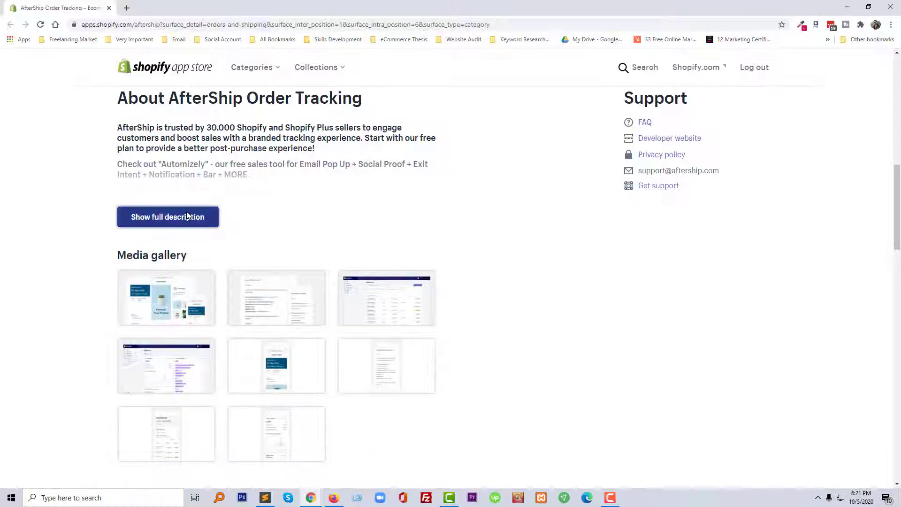
pyautogui.moveTo(207, 128); pyautogui.dragTo(219, 128)
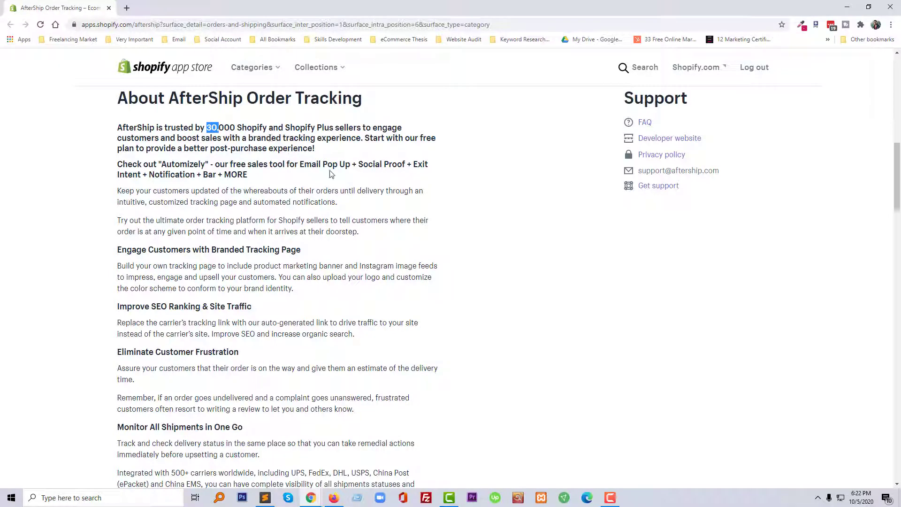
# Step: Scroll down to AfterShip's pricing plans: Free, $9, $29 and $99/month
pyautogui.scroll(-10, 397, 239)
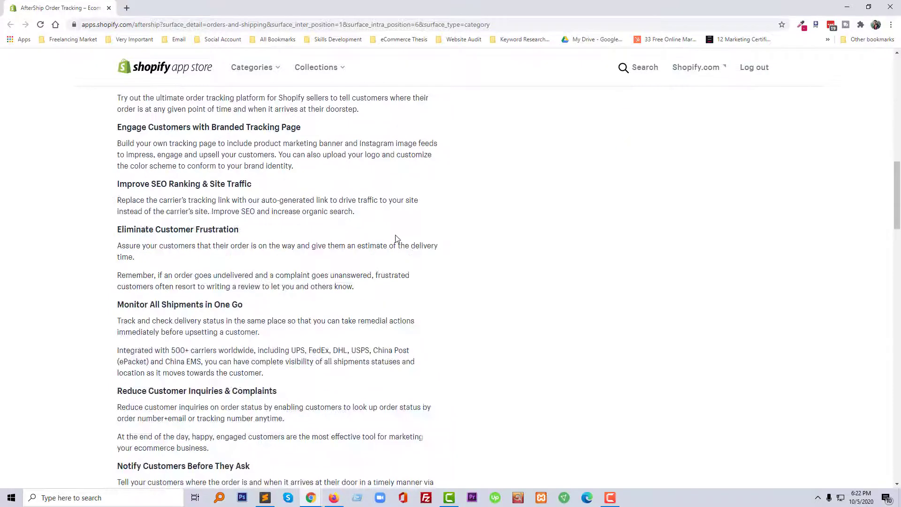
pyautogui.scroll(-9, 397, 239)
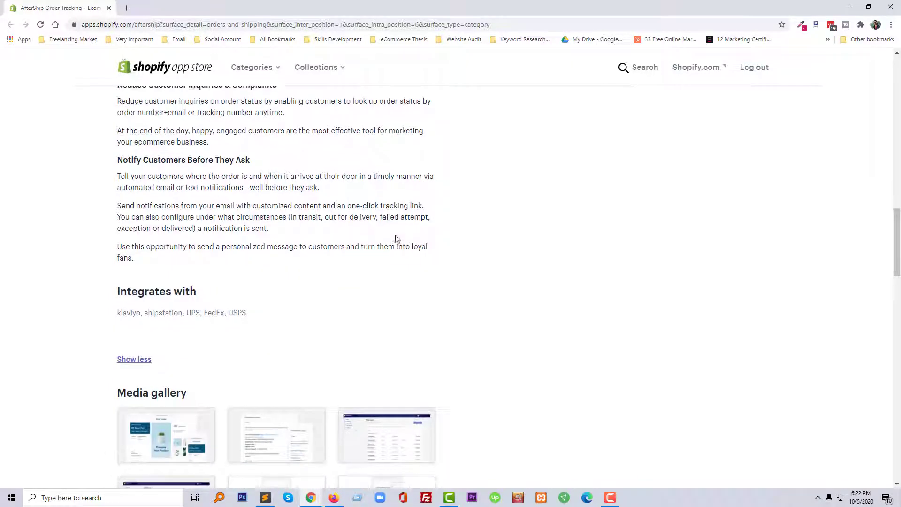
pyautogui.scroll(-4, 523, 206)
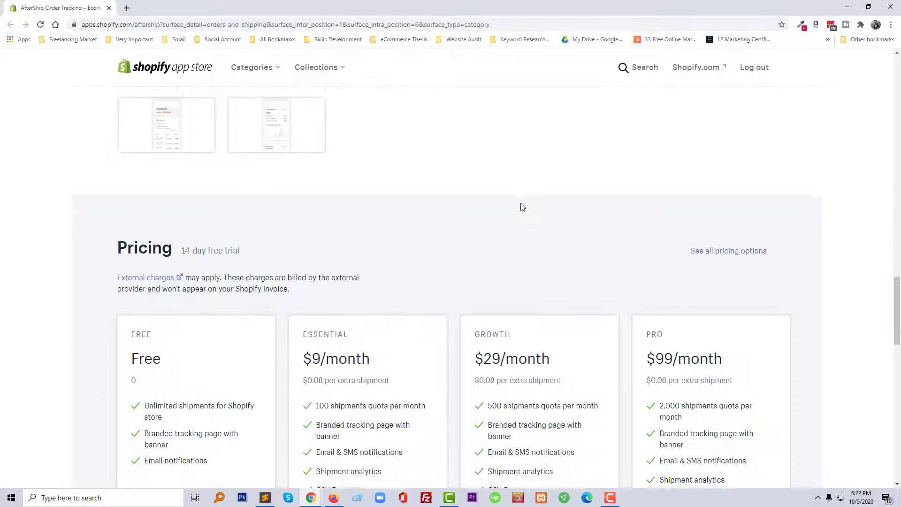
pyautogui.scroll(1, 482, 180)
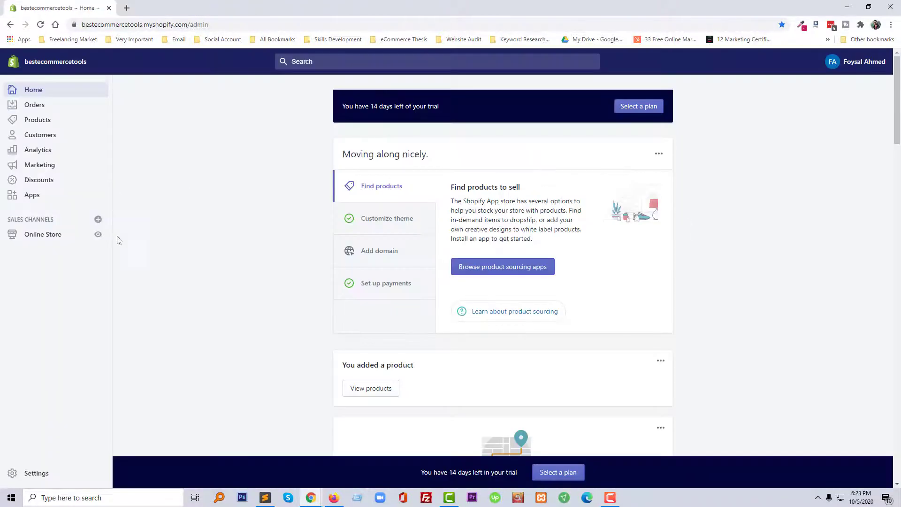
# Step: Start a blank new page from Online Store's Pages list
pyautogui.click(54, 237)
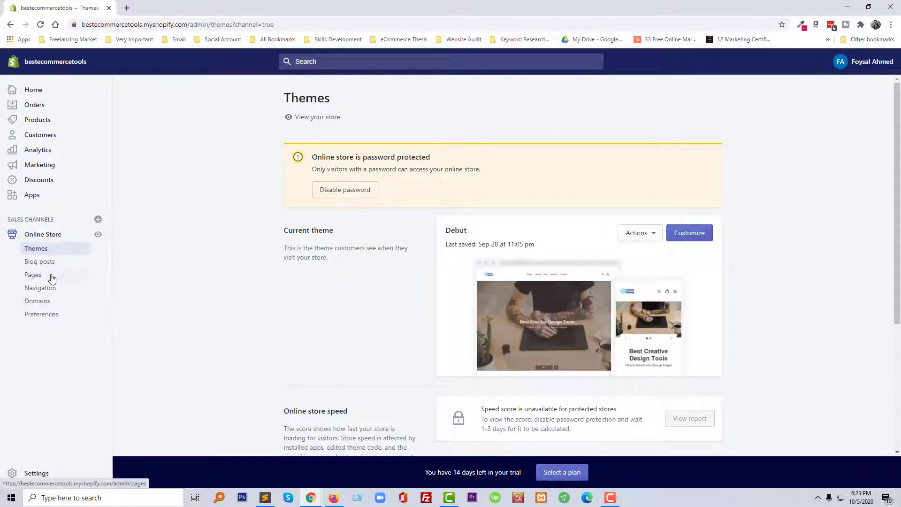
pyautogui.click(57, 277)
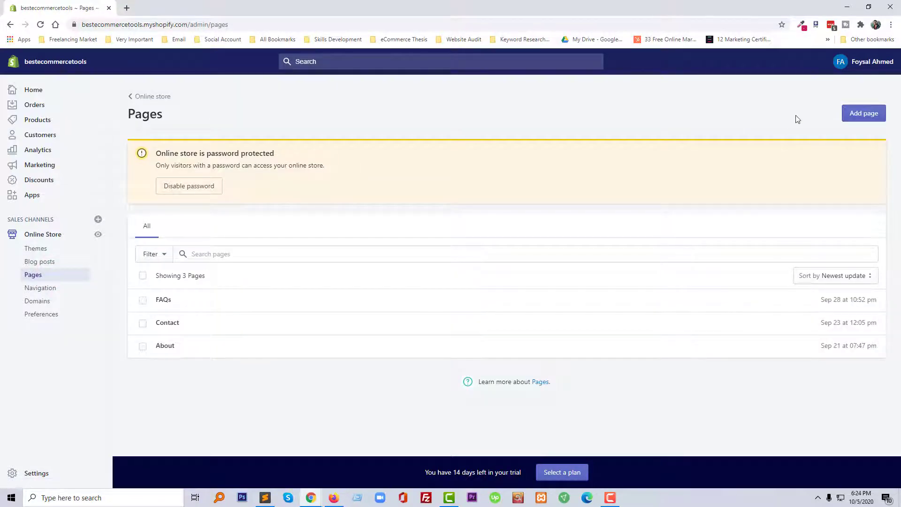
pyautogui.click(868, 116)
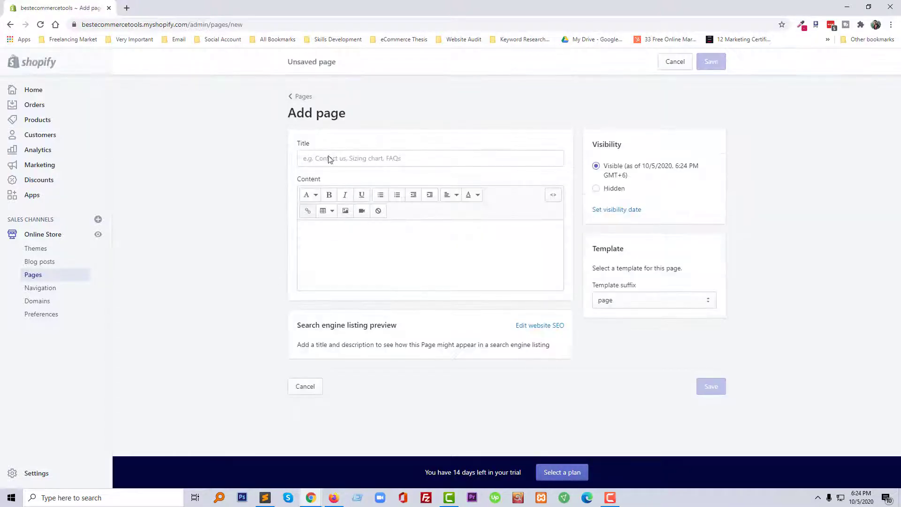
# Step: Title the new page 'Track Order' and switch its Content editor to HTML source
pyautogui.click(340, 158)
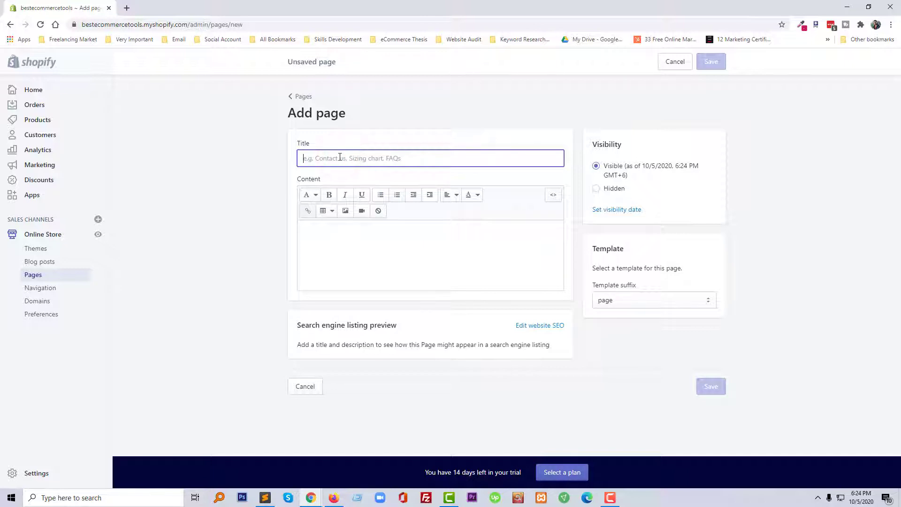
pyautogui.write('Track Or')
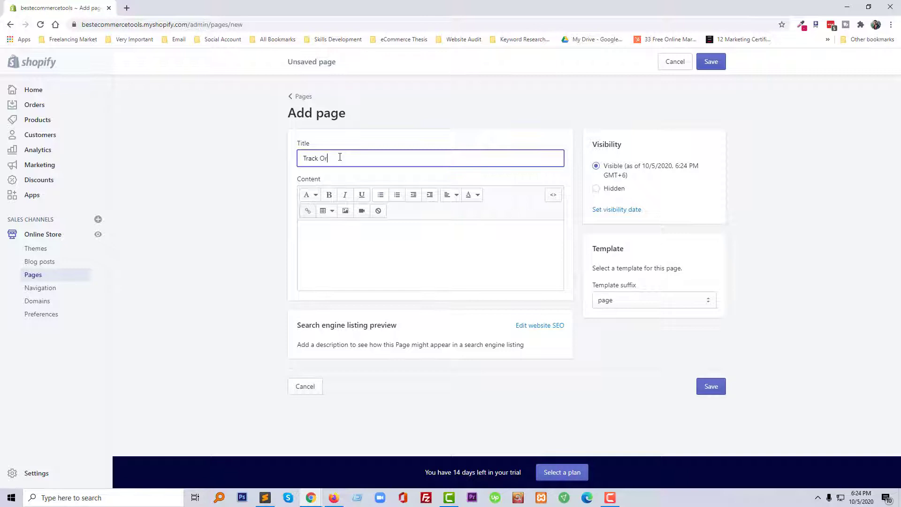
pyautogui.write('der')
pyautogui.click(239, 187)
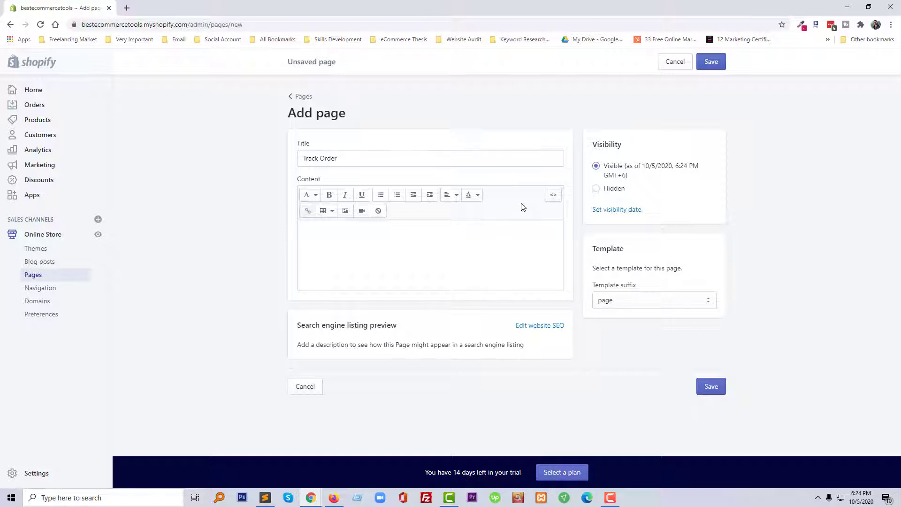
pyautogui.click(554, 197)
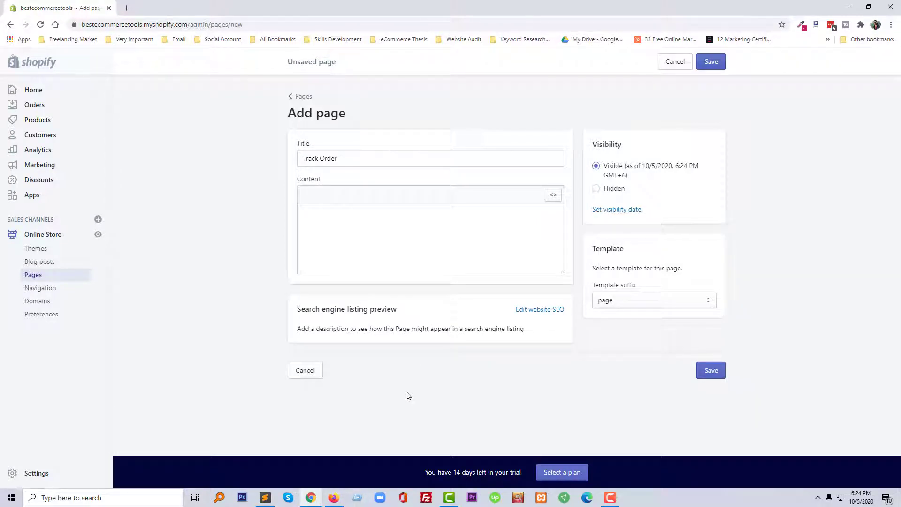
# Step: Copy the 17track tracking form code from footer.php in Sublime Text, then minimise it
pyautogui.click(266, 498)
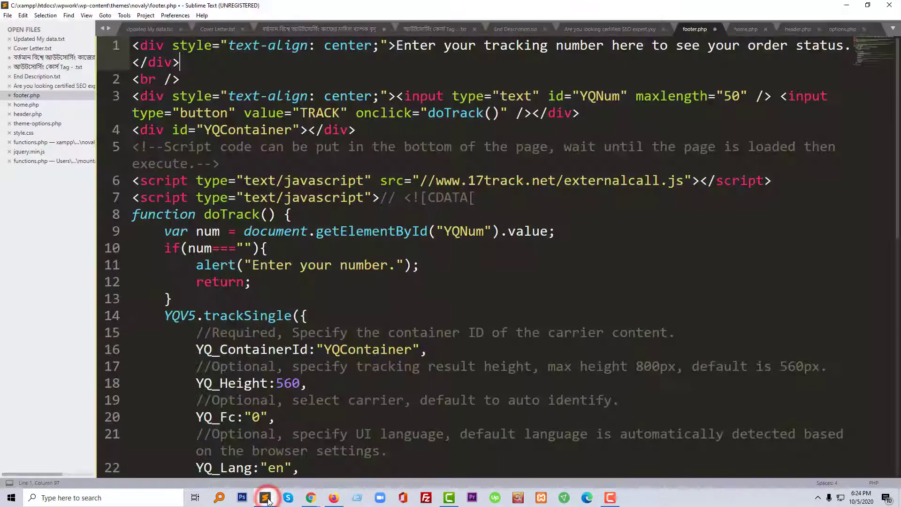
pyautogui.hotkey('ctrl', 'c')
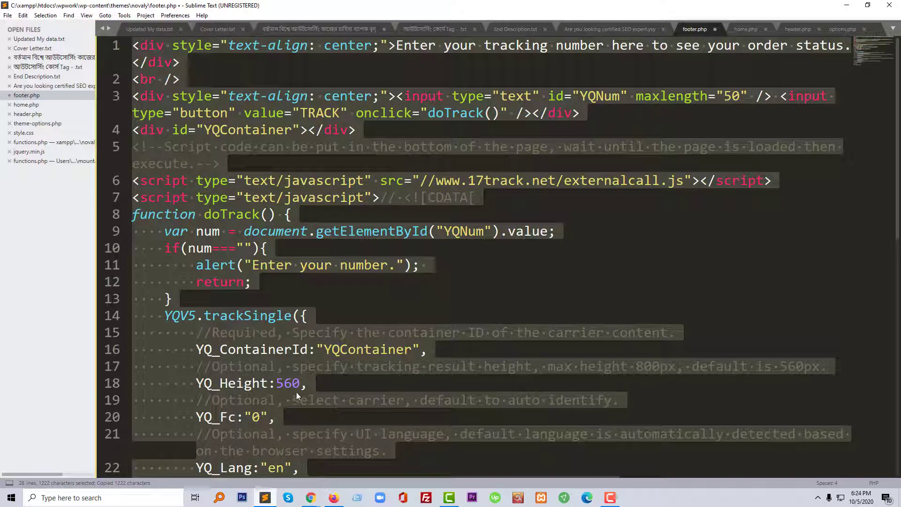
pyautogui.rightClick(297, 392)
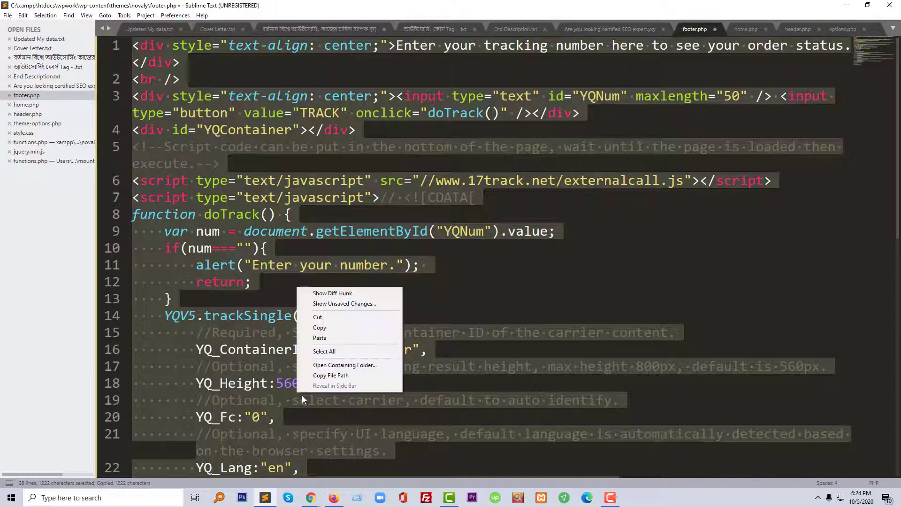
pyautogui.click(319, 328)
pyautogui.click(265, 499)
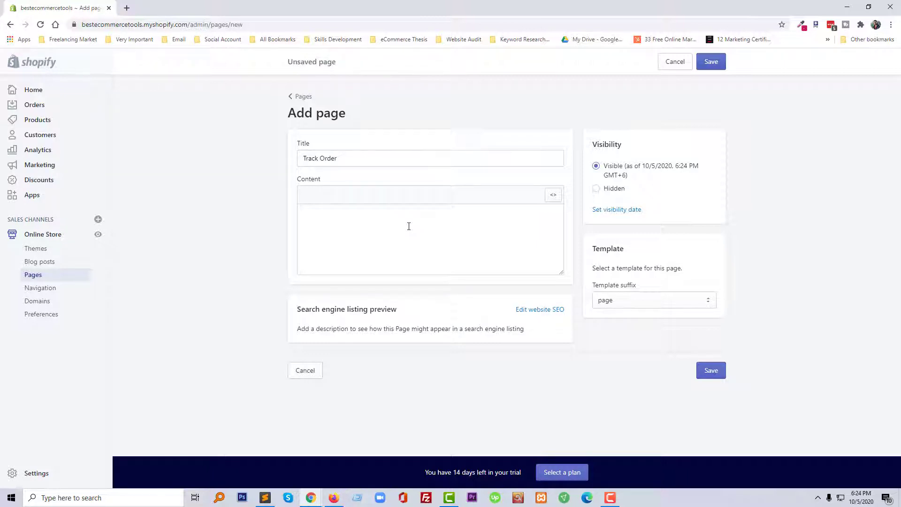
# Step: Paste the tracking code into the Track Order page's content and save the page
pyautogui.click(409, 226)
pyautogui.rightClick(409, 226)
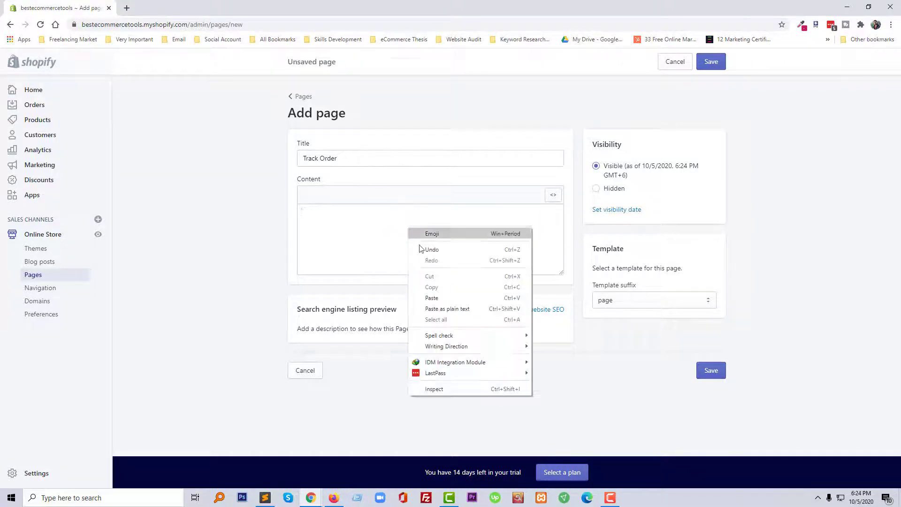
pyautogui.click(438, 297)
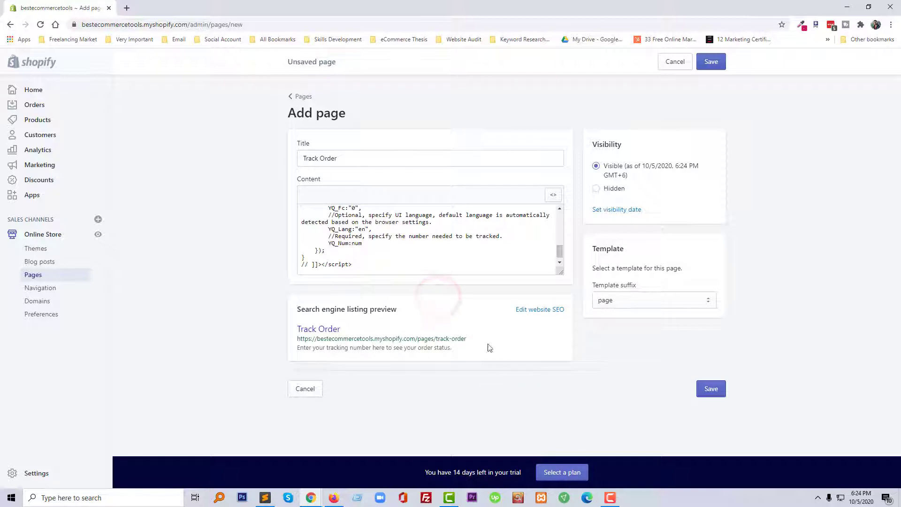
pyautogui.click(709, 390)
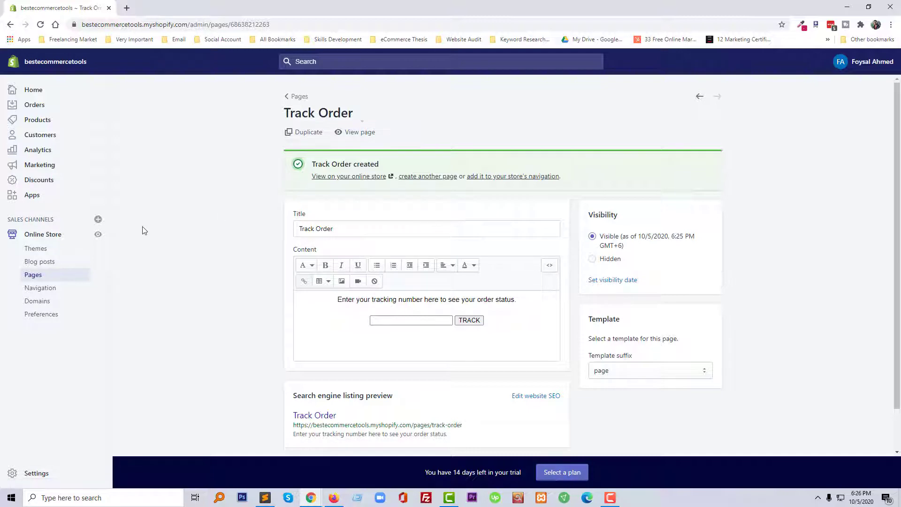
# Step: Add a new item named Track Order to the Main menu under Navigation
pyautogui.click(53, 290)
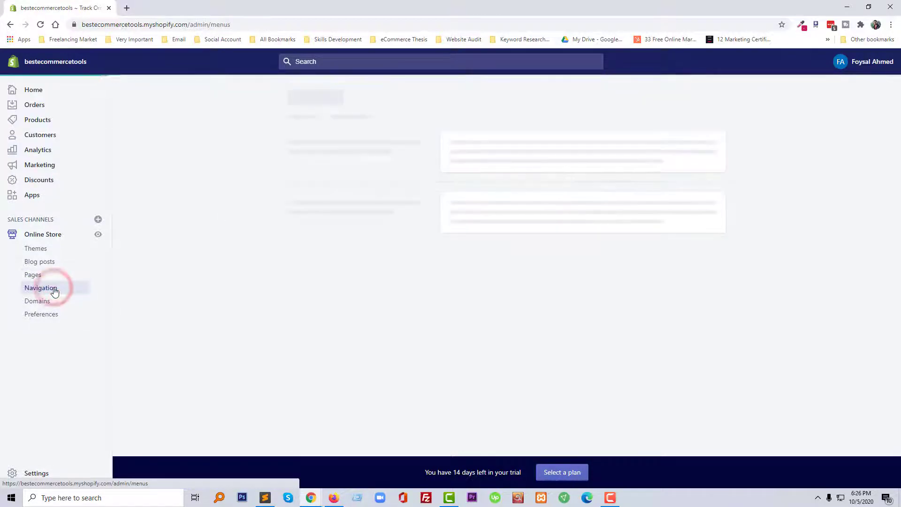
pyautogui.click(455, 299)
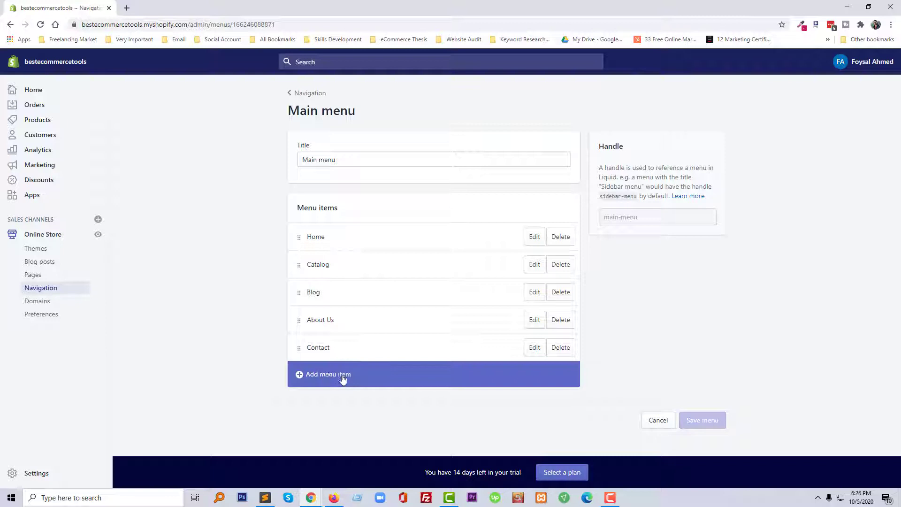
pyautogui.click(342, 376)
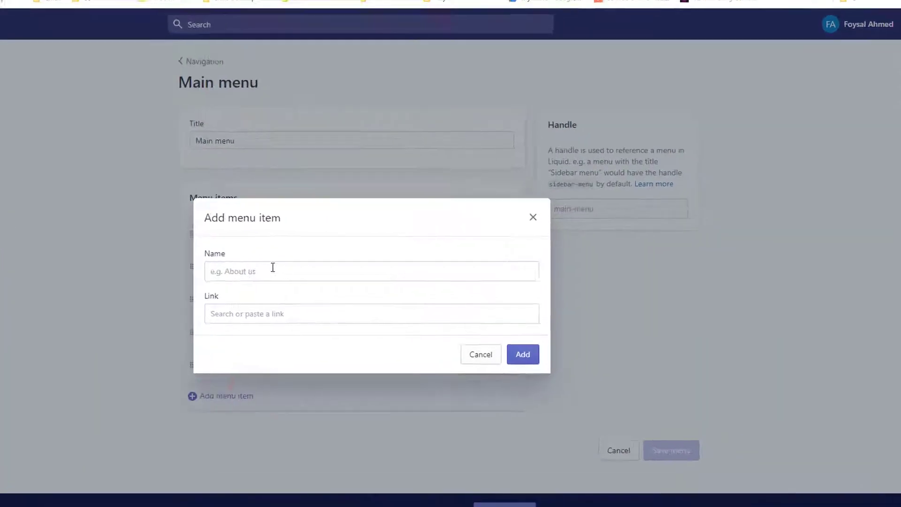
pyautogui.click(367, 266)
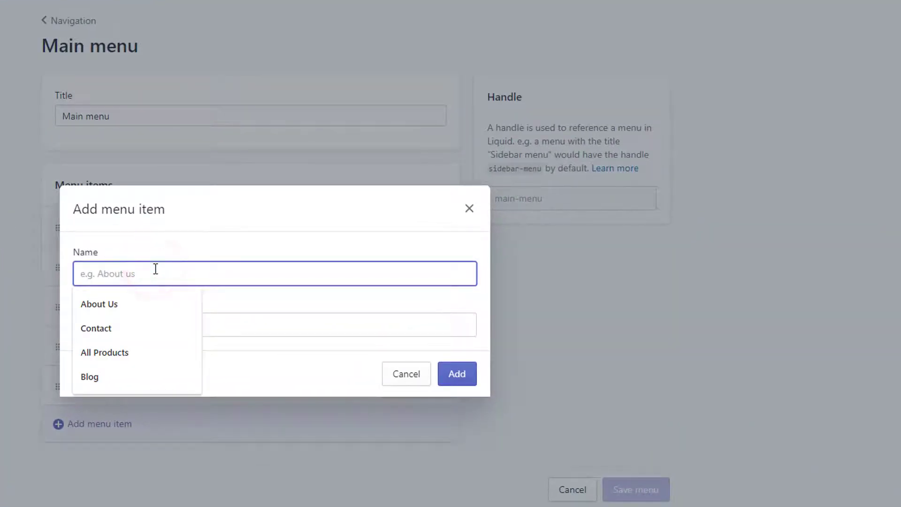
pyautogui.write('Track')
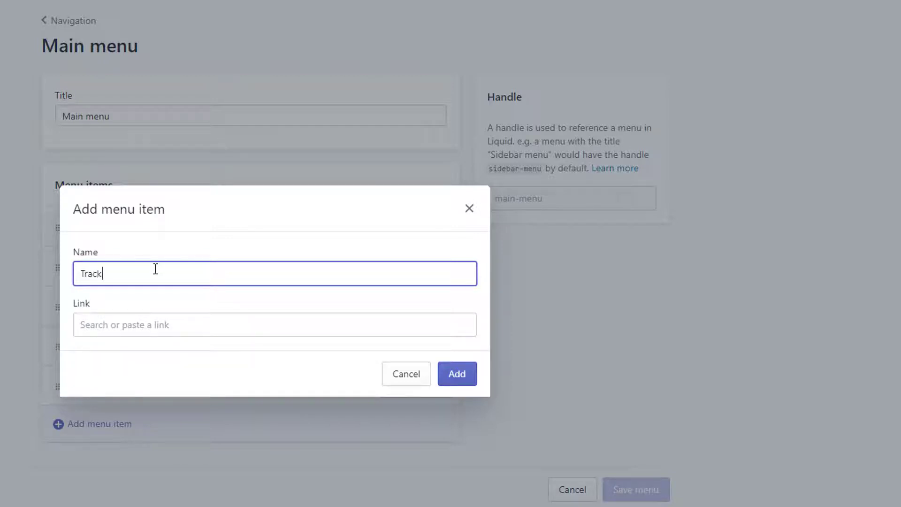
pyautogui.write('rder')
# Step: Link the item to the Track Order page, save the Main menu, and view the storefront
pyautogui.click(150, 325)
pyautogui.write('Tra')
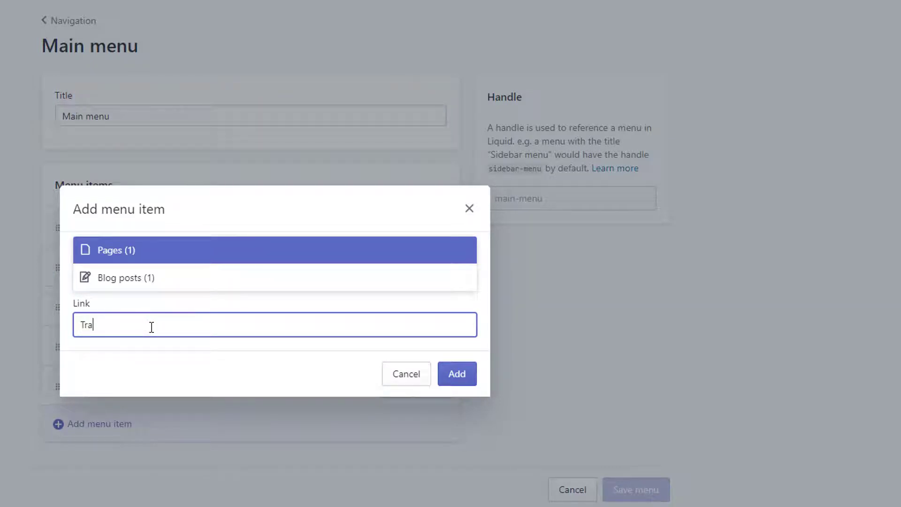
pyautogui.click(119, 250)
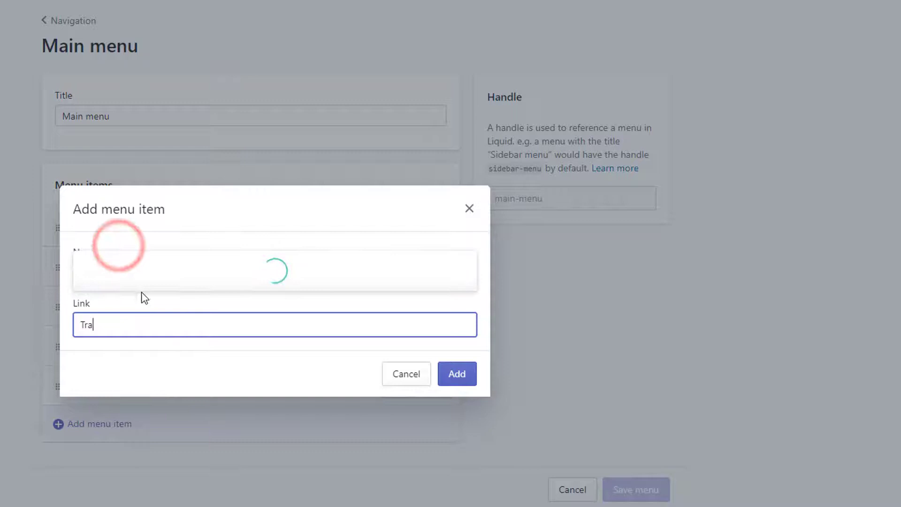
pyautogui.click(105, 278)
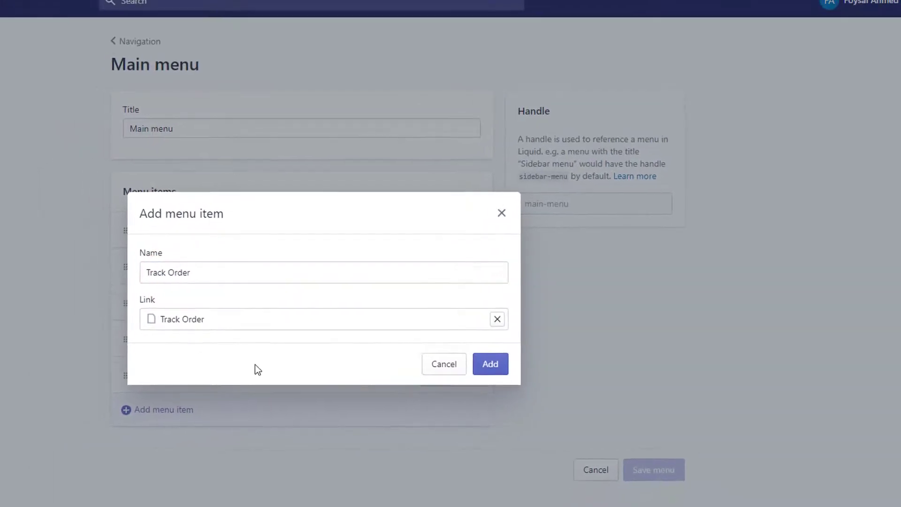
pyautogui.click(512, 359)
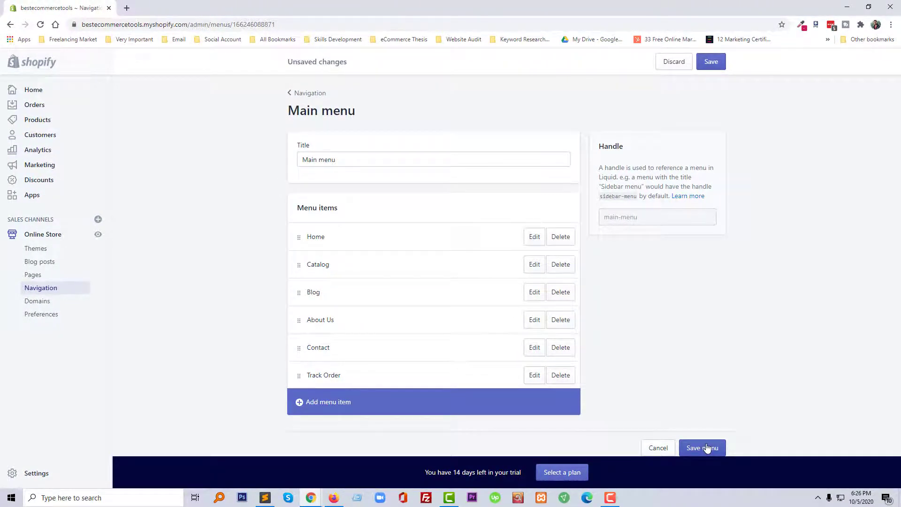
pyautogui.click(711, 62)
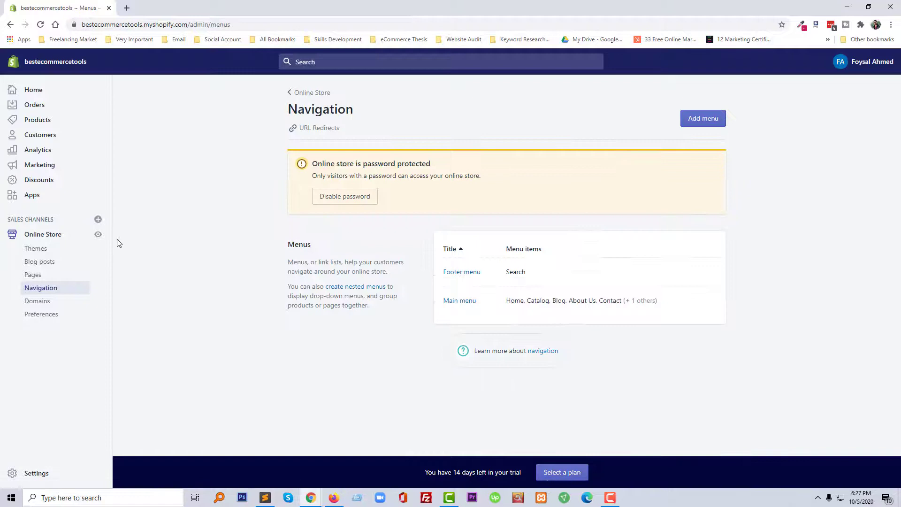
pyautogui.click(95, 236)
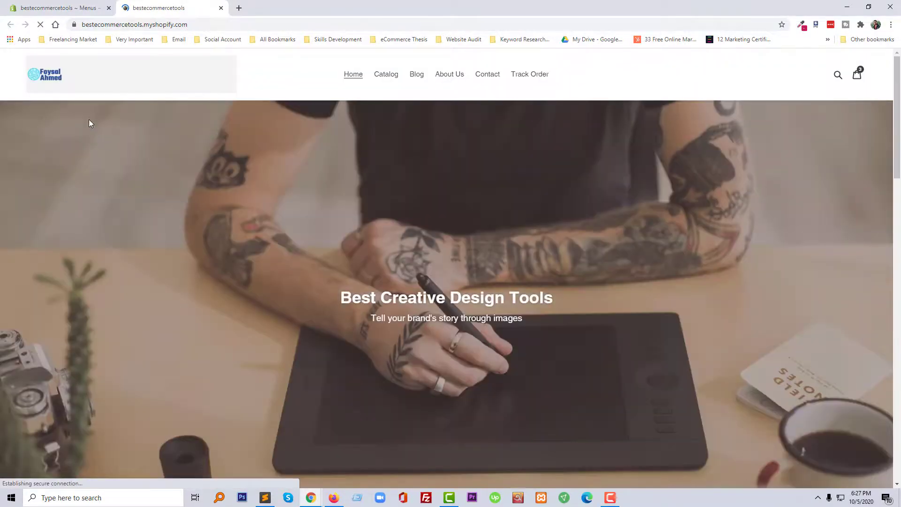
# Step: Open Track Order from the storefront header and test its tracking-number input field
pyautogui.click(537, 78)
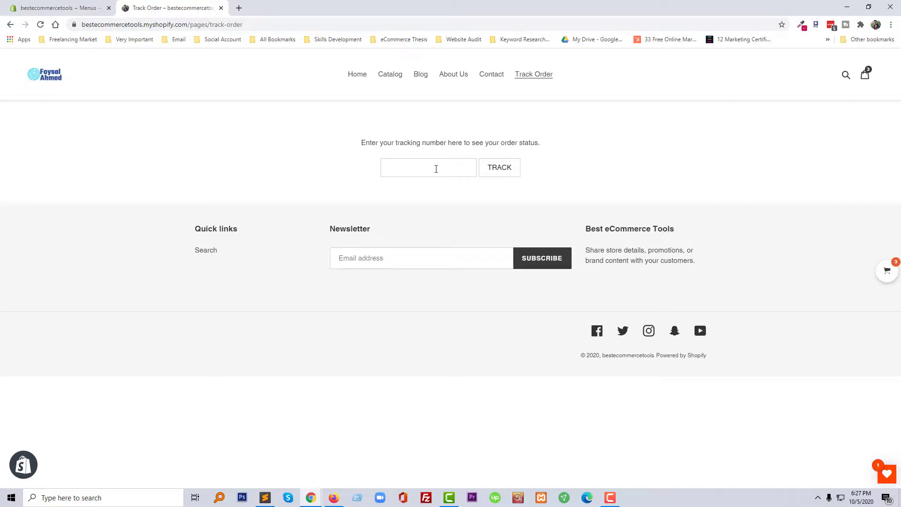
pyautogui.click(436, 169)
pyautogui.click(569, 170)
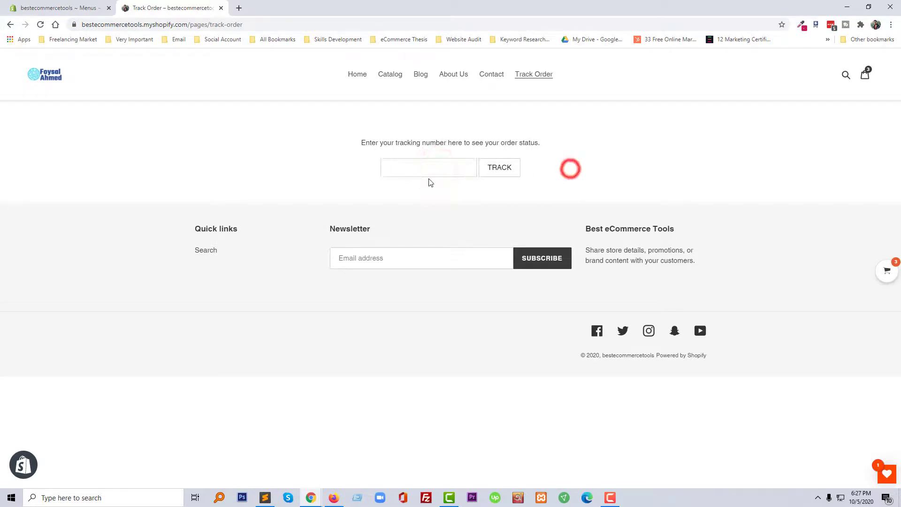